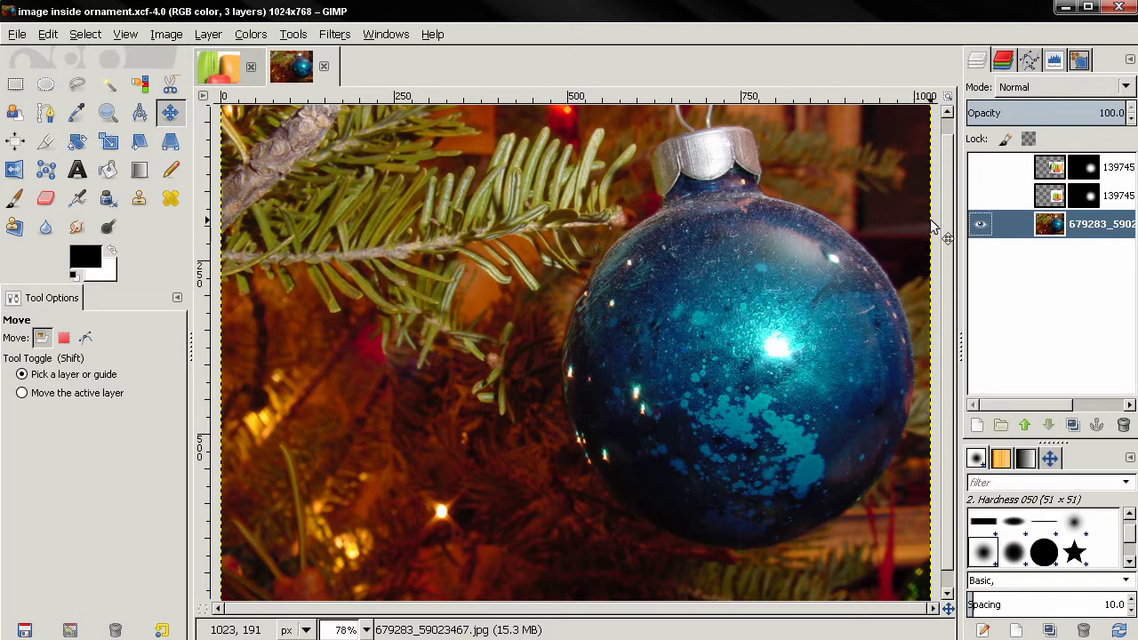
Alternate visibility of the second and top layers to compare, ending with only the top layer shown
{"action": "left_click", "coordinate": [980, 196]}
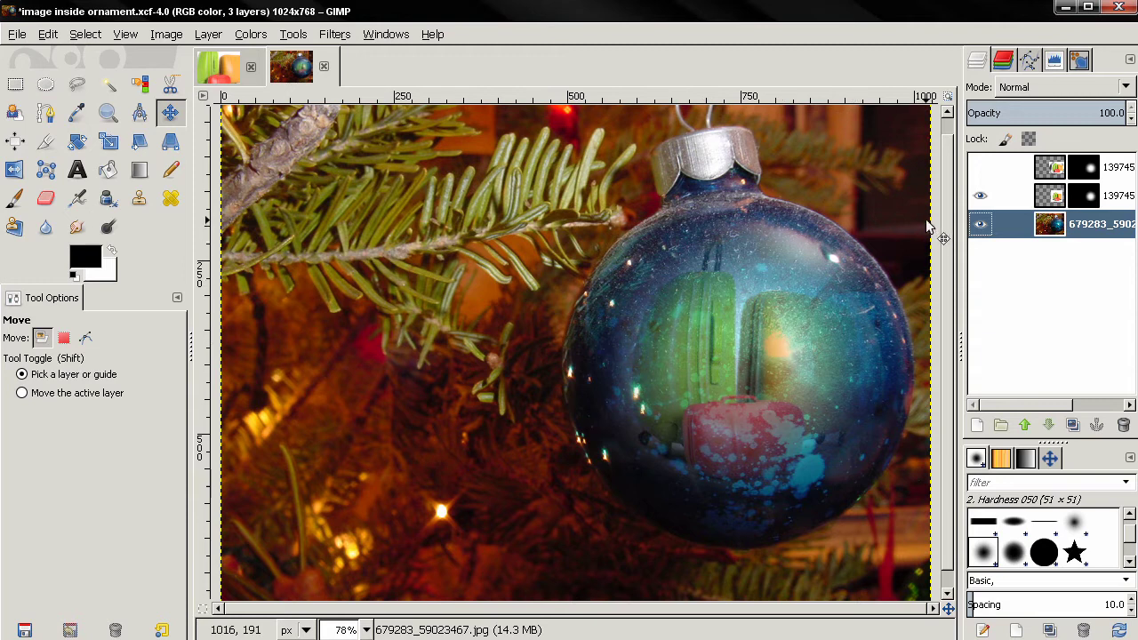
{"action": "left_click", "coordinate": [980, 196]}
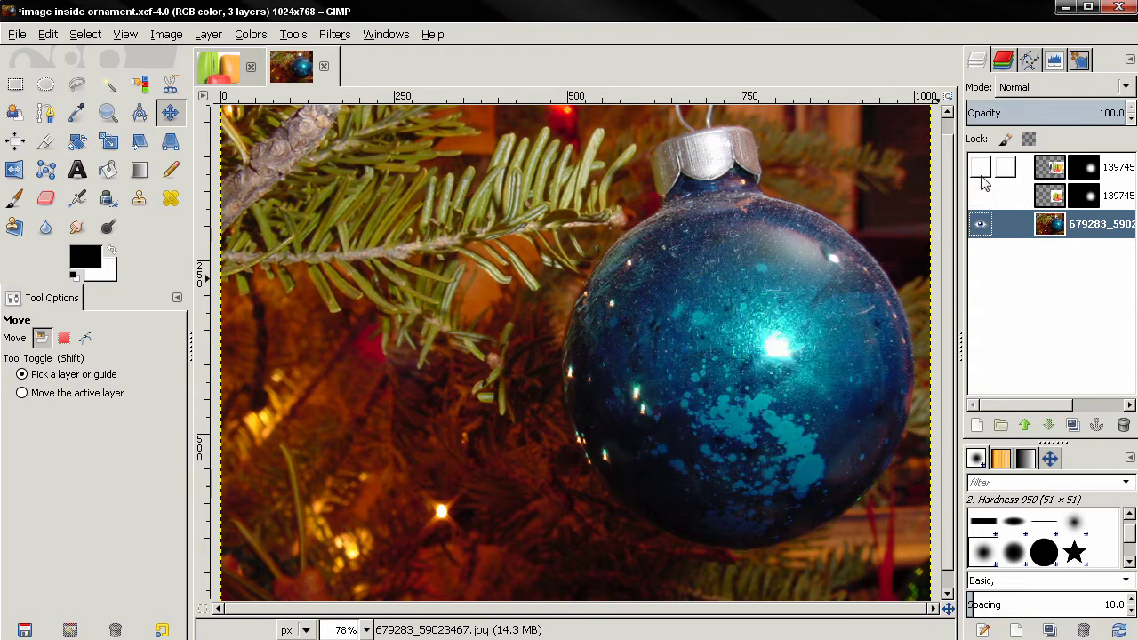
{"action": "left_click", "coordinate": [980, 167]}
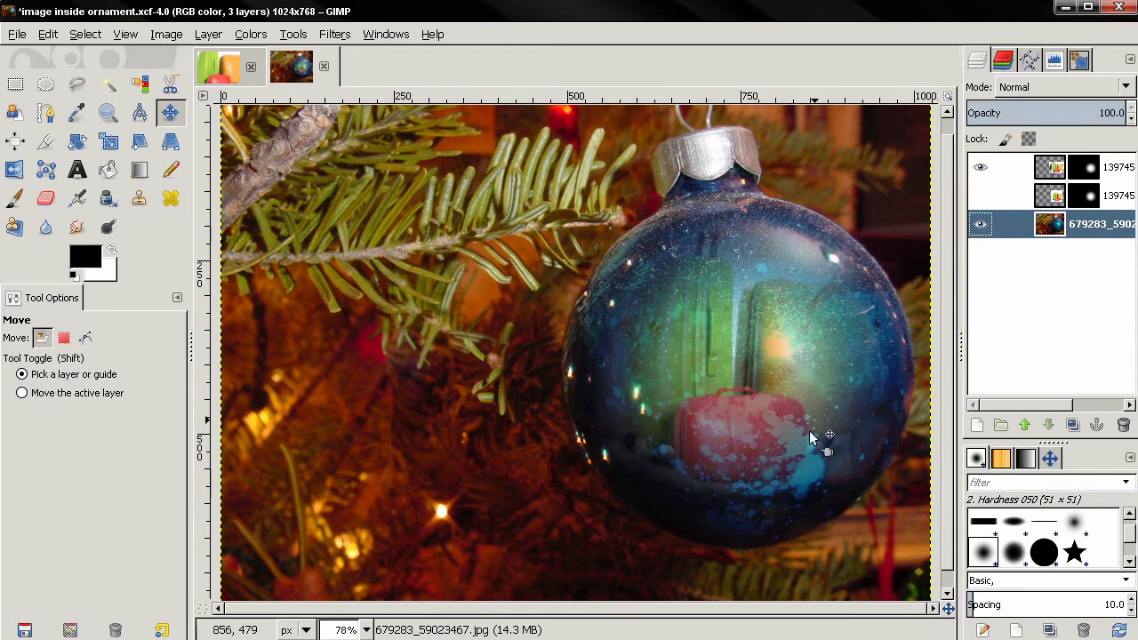
{"action": "left_click", "coordinate": [980, 167]}
{"action": "left_click", "coordinate": [979, 195]}
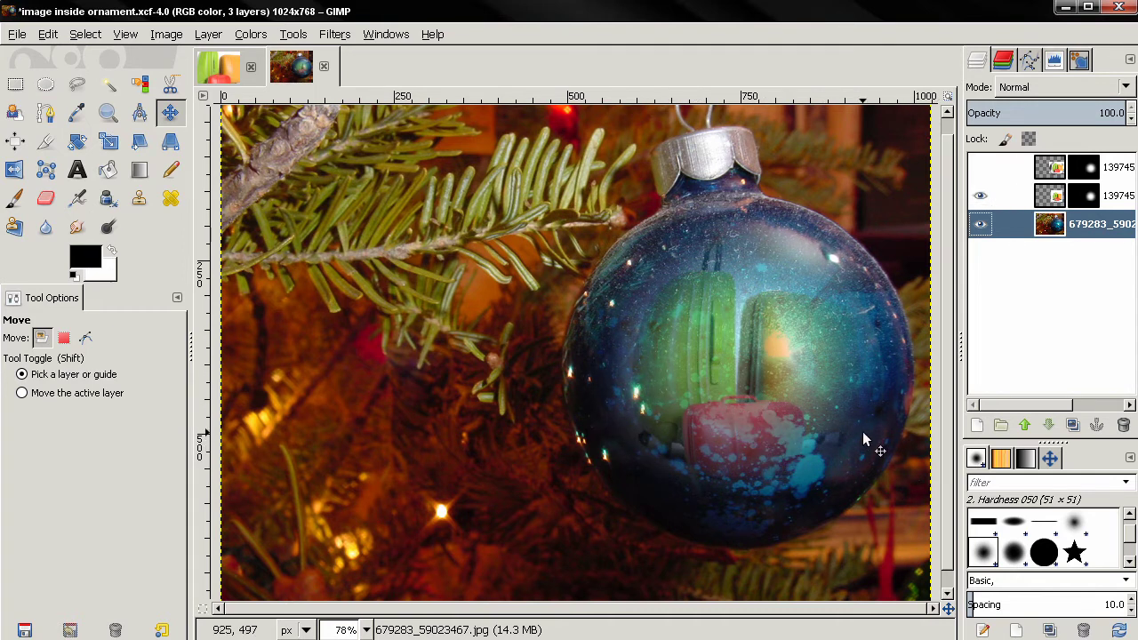
{"action": "left_click", "coordinate": [980, 196]}
{"action": "left_click", "coordinate": [980, 168]}
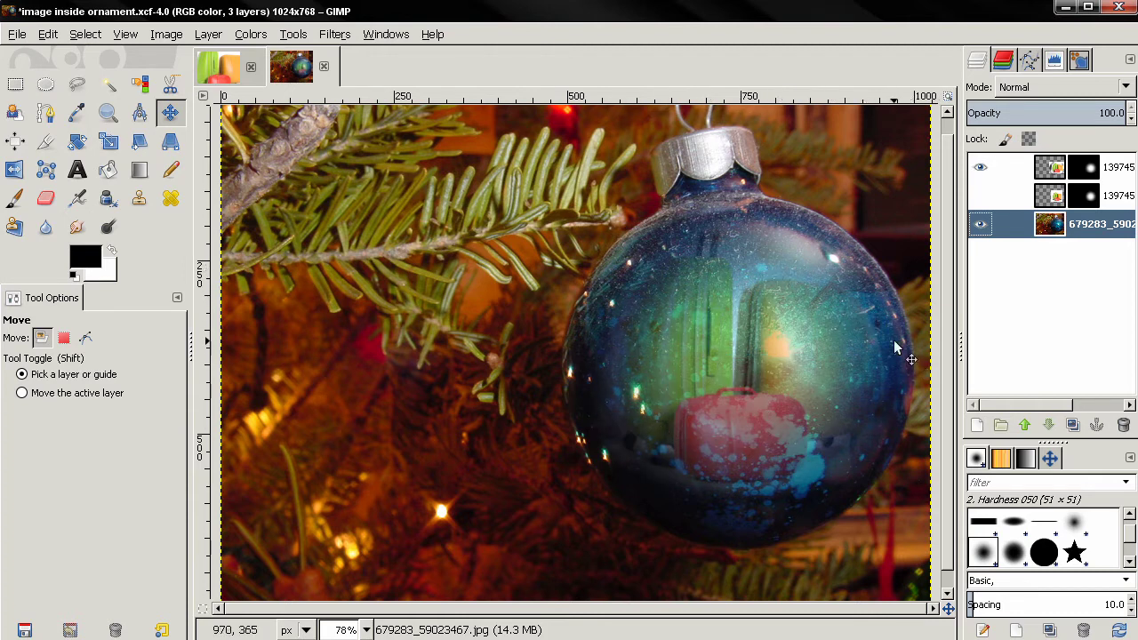
Close the ornament example, discarding changes, then toggle the suitcases layer off and on to check it
{"action": "left_click", "coordinate": [324, 65]}
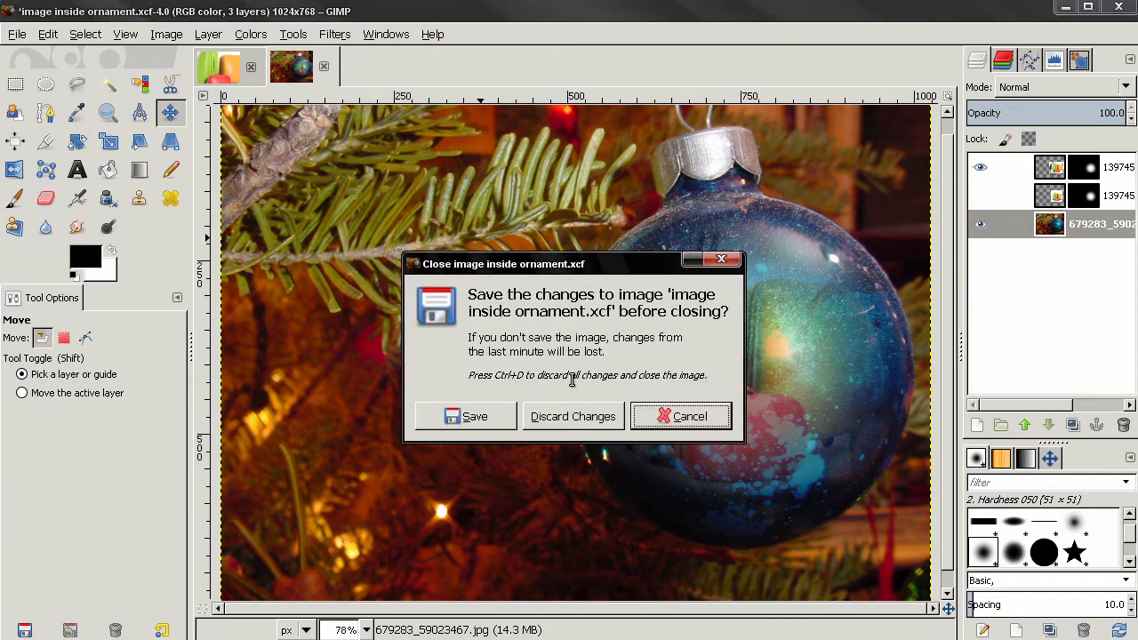
{"action": "left_click", "coordinate": [581, 418]}
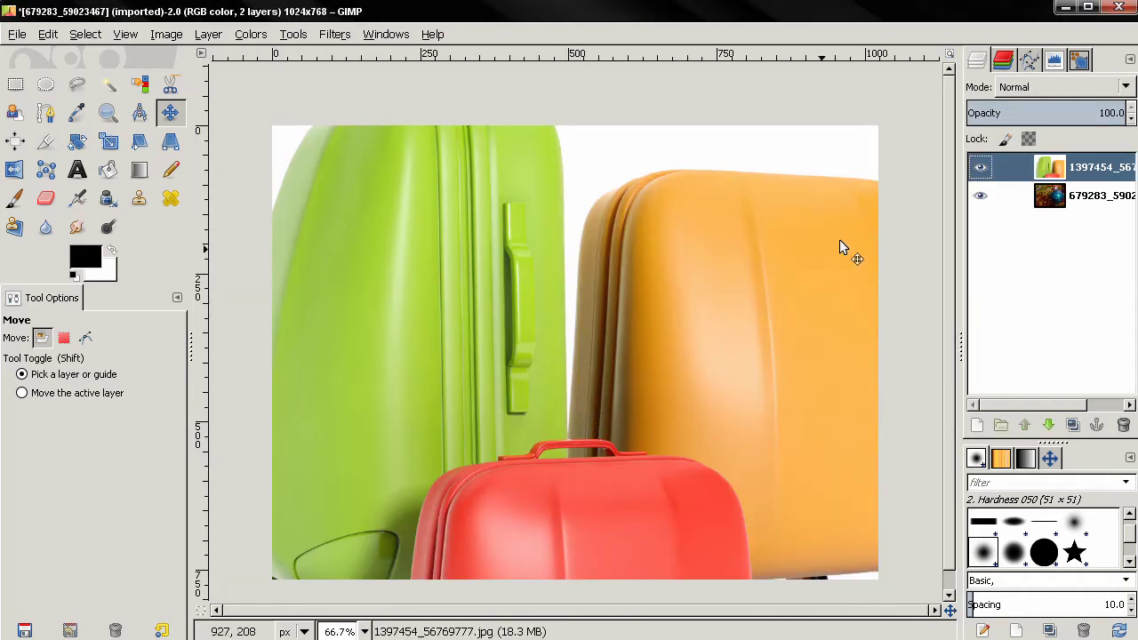
{"action": "left_click", "coordinate": [980, 168]}
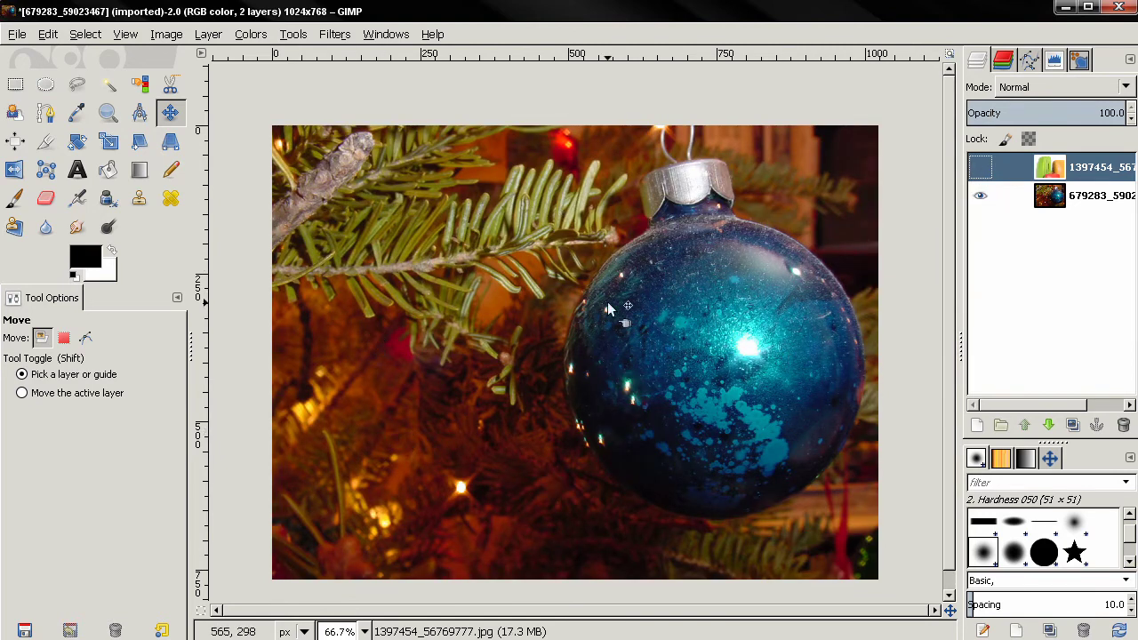
{"action": "left_click", "coordinate": [980, 167]}
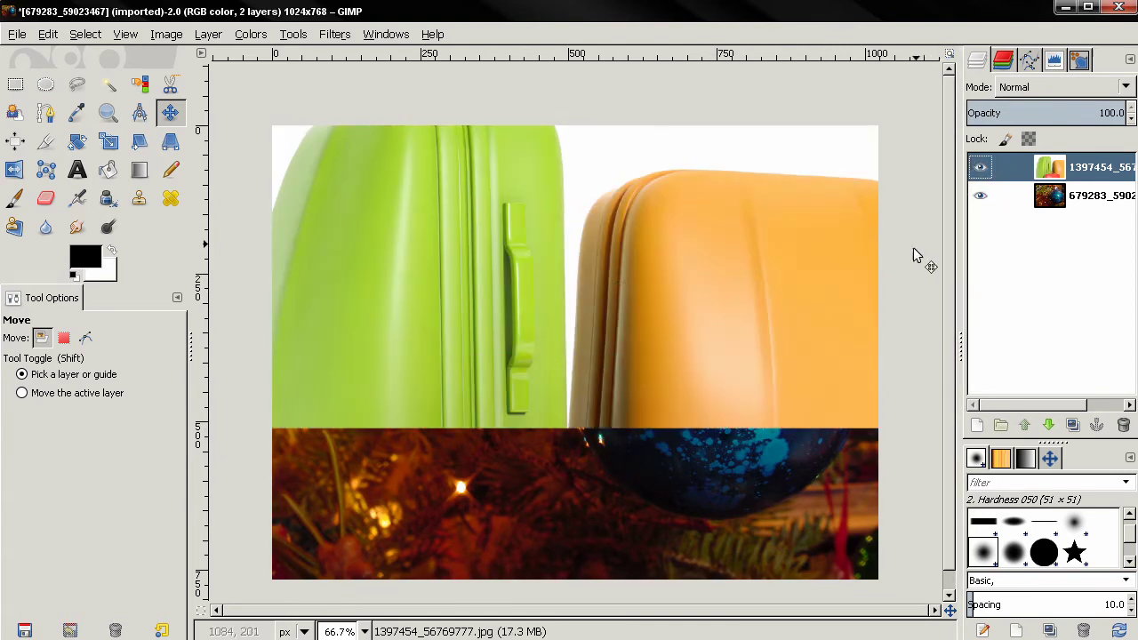
{"action": "left_click_drag", "start_coordinate": [1053, 174], "coordinate": [1057, 178]}
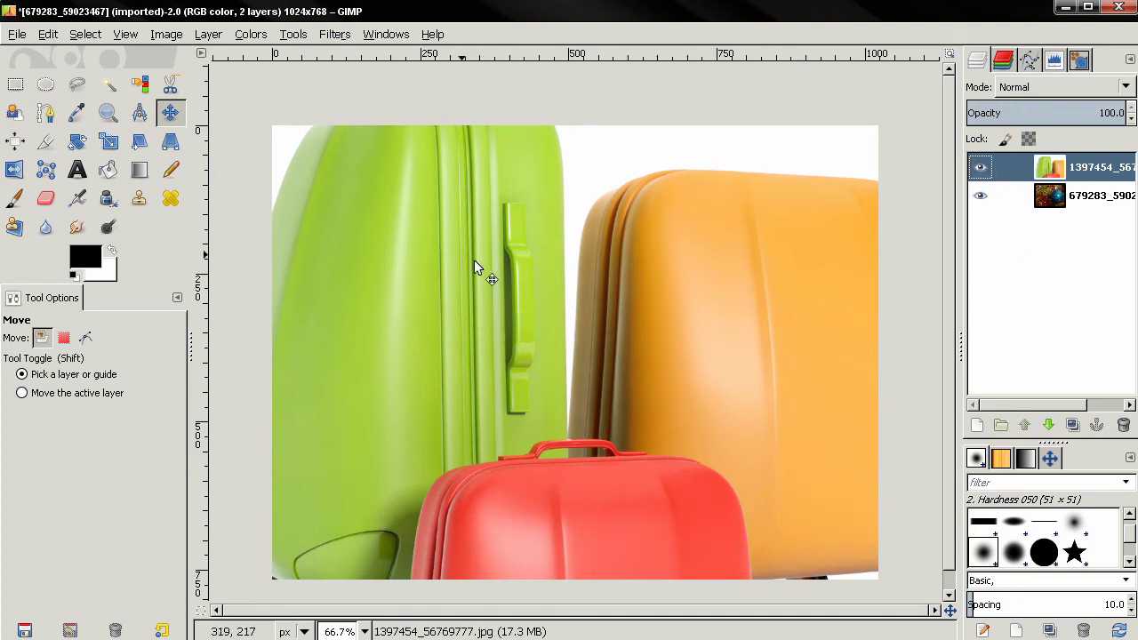
Scale the suitcases layer down to 550 × 413 pixels
{"action": "key", "text": "shift+t"}
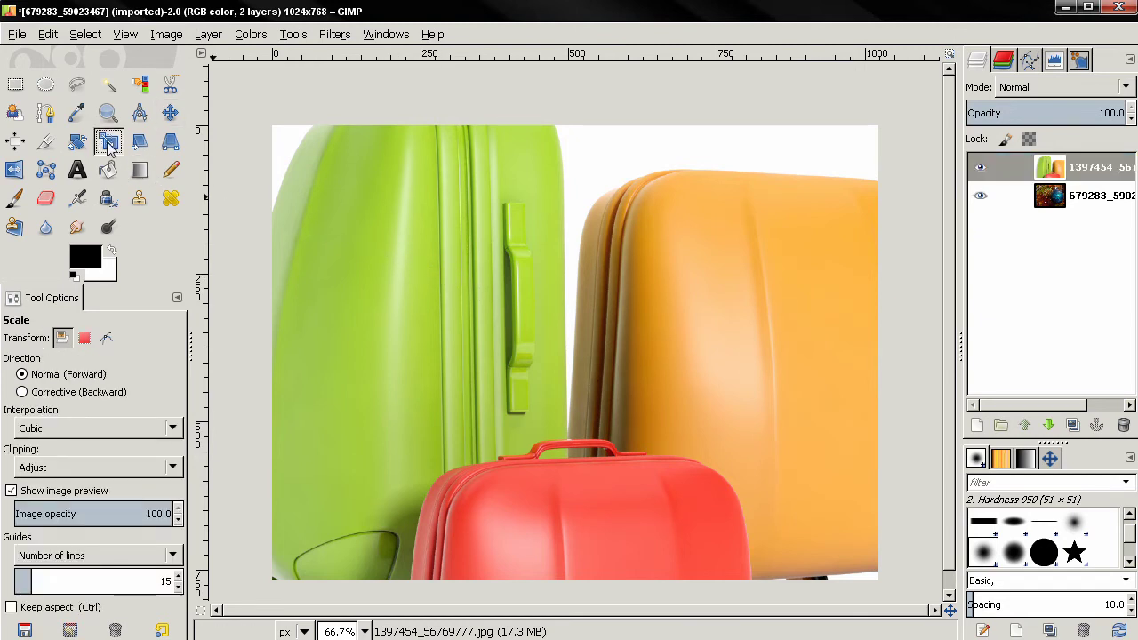
{"action": "left_click", "coordinate": [1115, 173]}
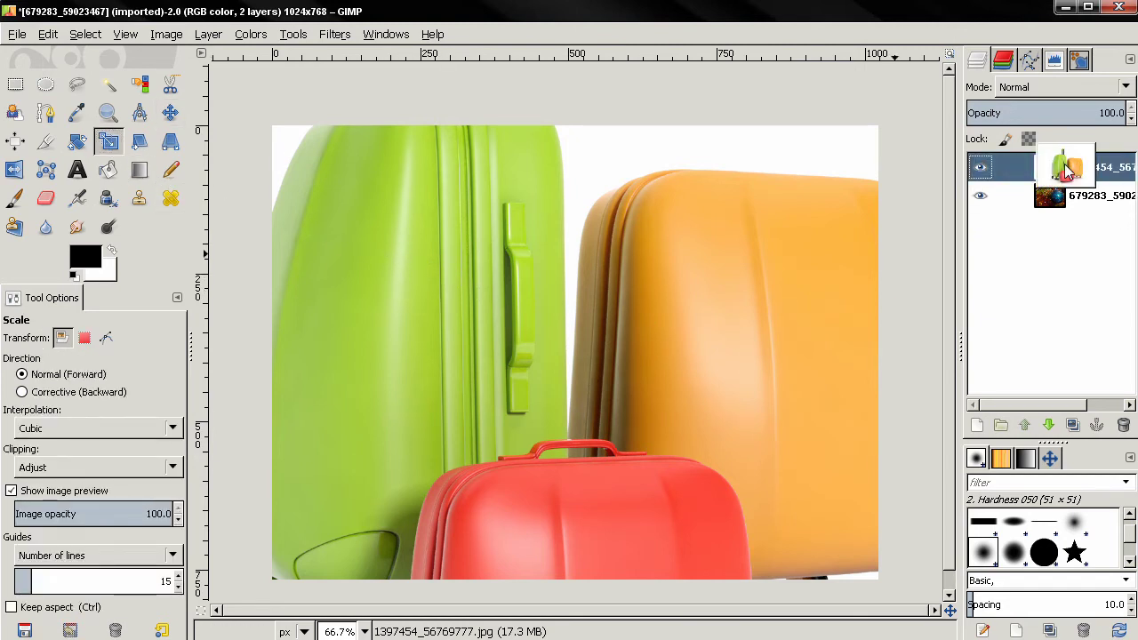
{"action": "left_click", "coordinate": [467, 299]}
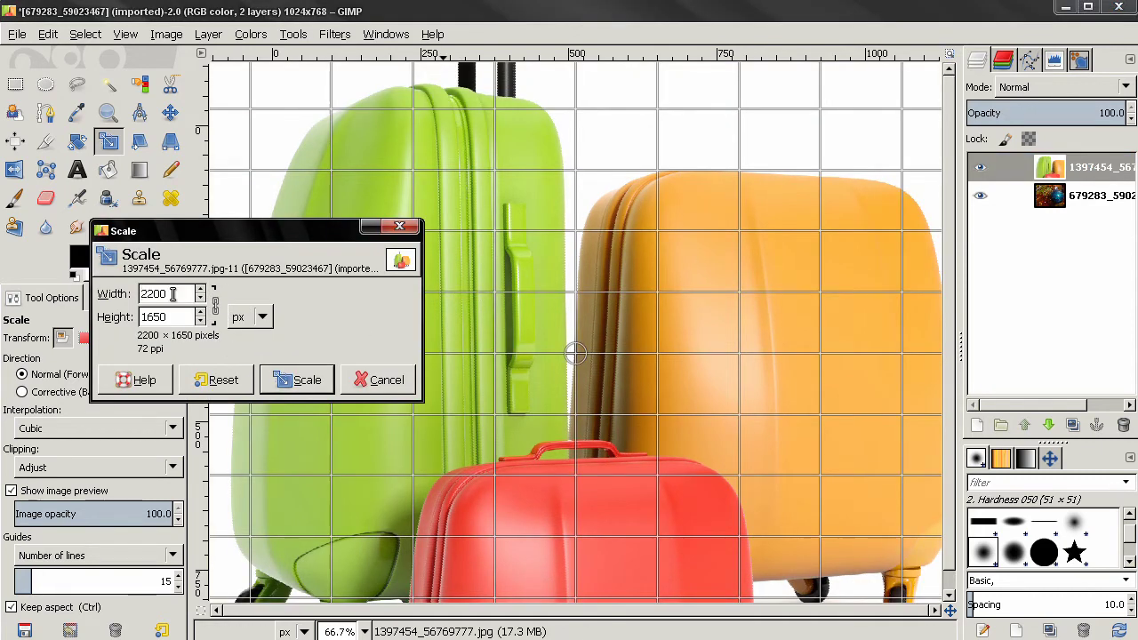
{"action": "type", "text": "550"}
{"action": "key", "text": "Tab"}
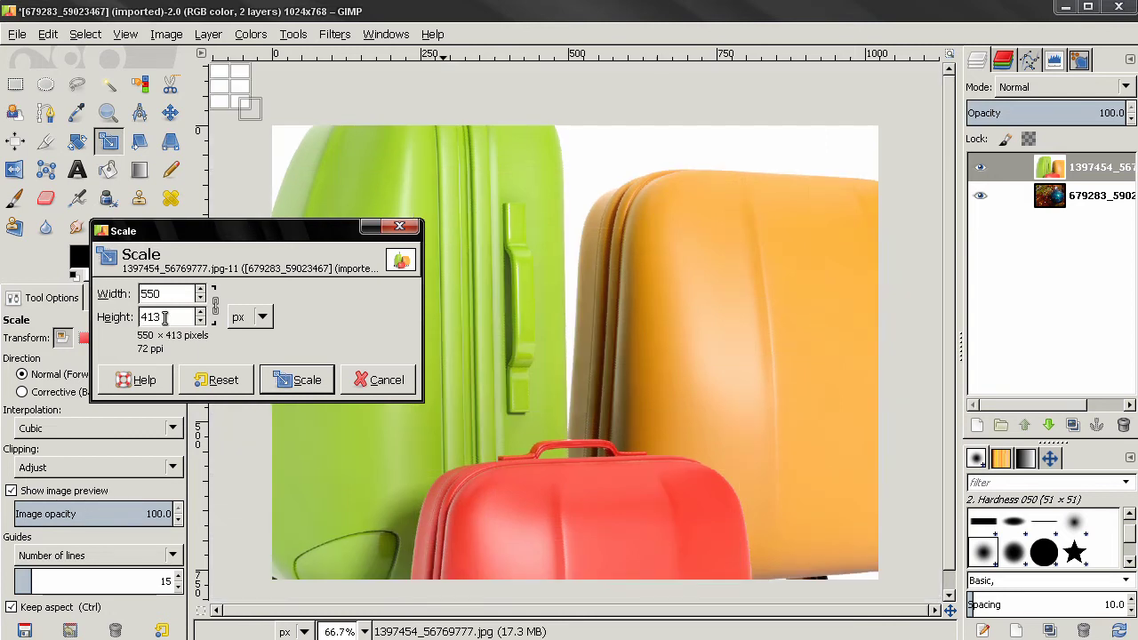
{"action": "left_click", "coordinate": [297, 380]}
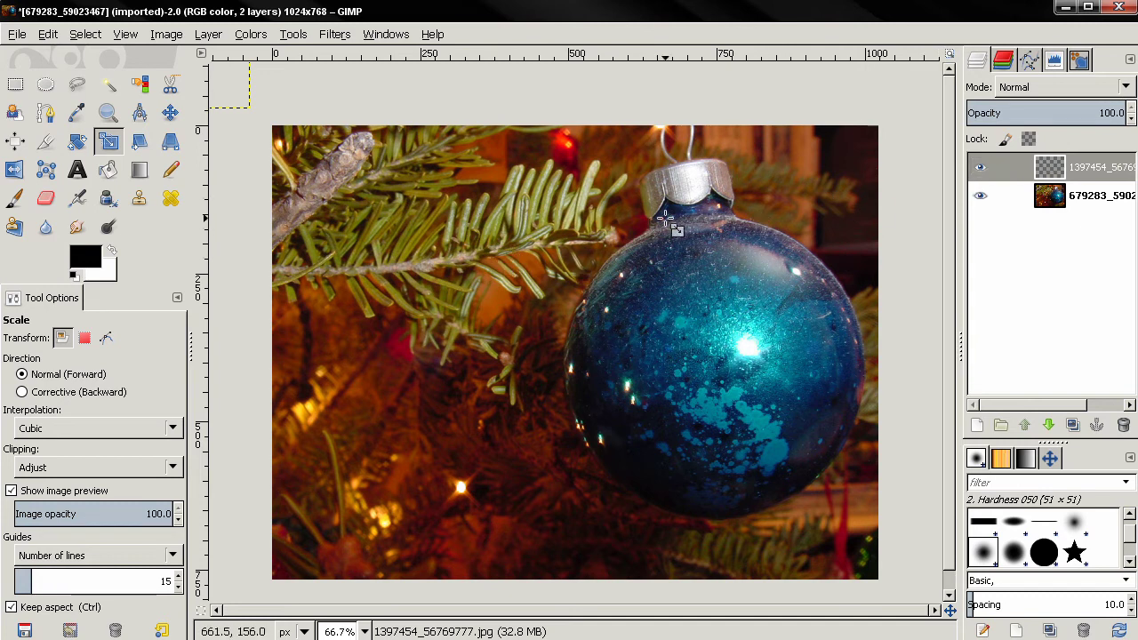
Move the scaled suitcases layer onto the ornament, nudging it slightly down and right
{"action": "left_click", "coordinate": [170, 112]}
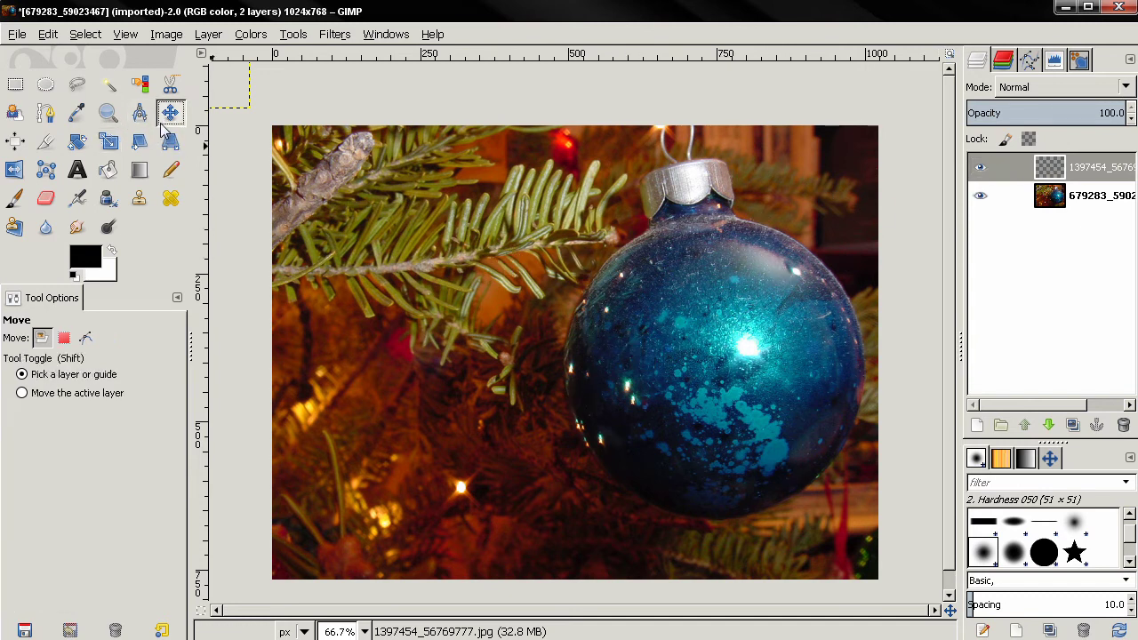
{"action": "left_click_drag", "start_coordinate": [231, 89], "coordinate": [856, 460]}
{"action": "left_click_drag", "start_coordinate": [734, 397], "coordinate": [736, 402]}
Apply an IWarp Grow distortion with radius 160 and amount 0.08 to the suitcases
{"action": "left_click", "coordinate": [328, 36]}
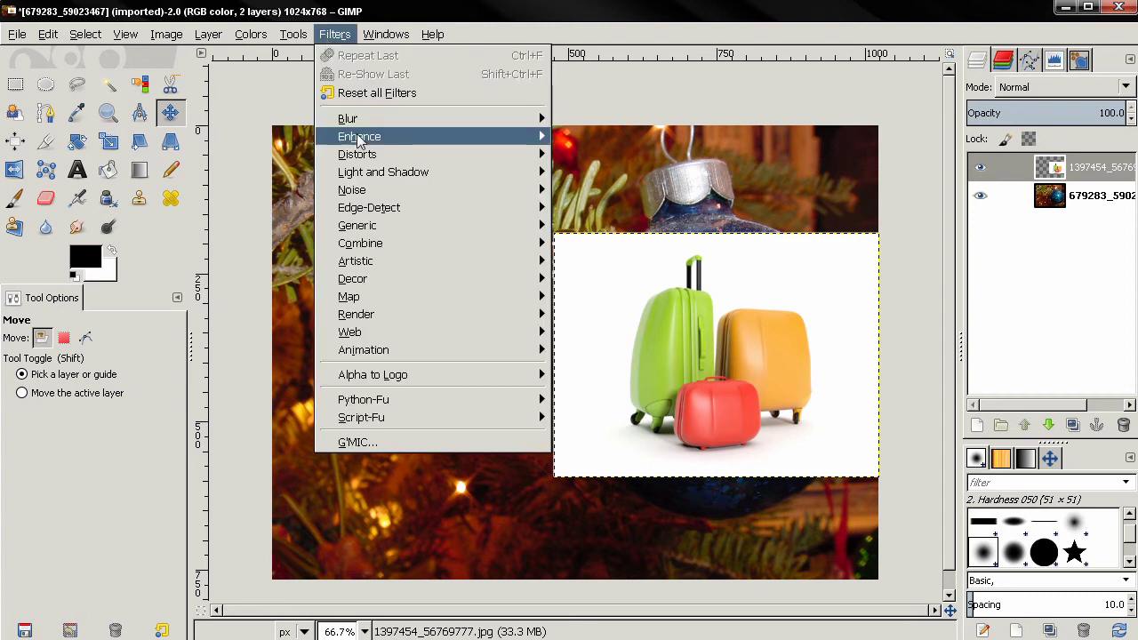
{"action": "mouse_move", "coordinate": [365, 155]}
{"action": "left_click", "coordinate": [593, 261]}
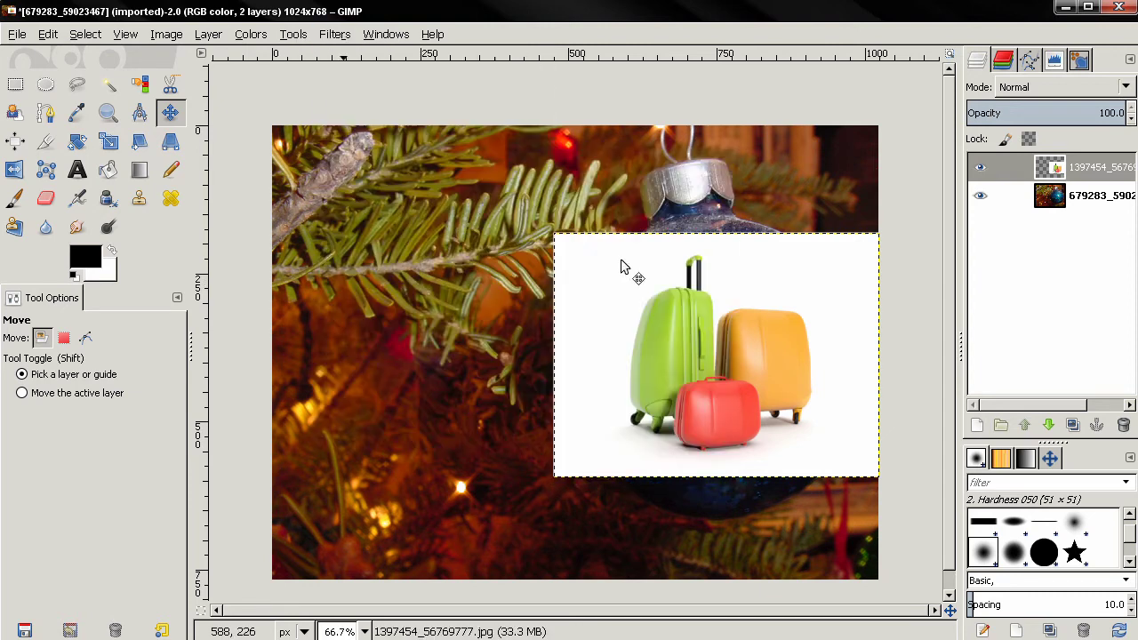
{"action": "left_click_drag", "start_coordinate": [596, 214], "coordinate": [492, 116]}
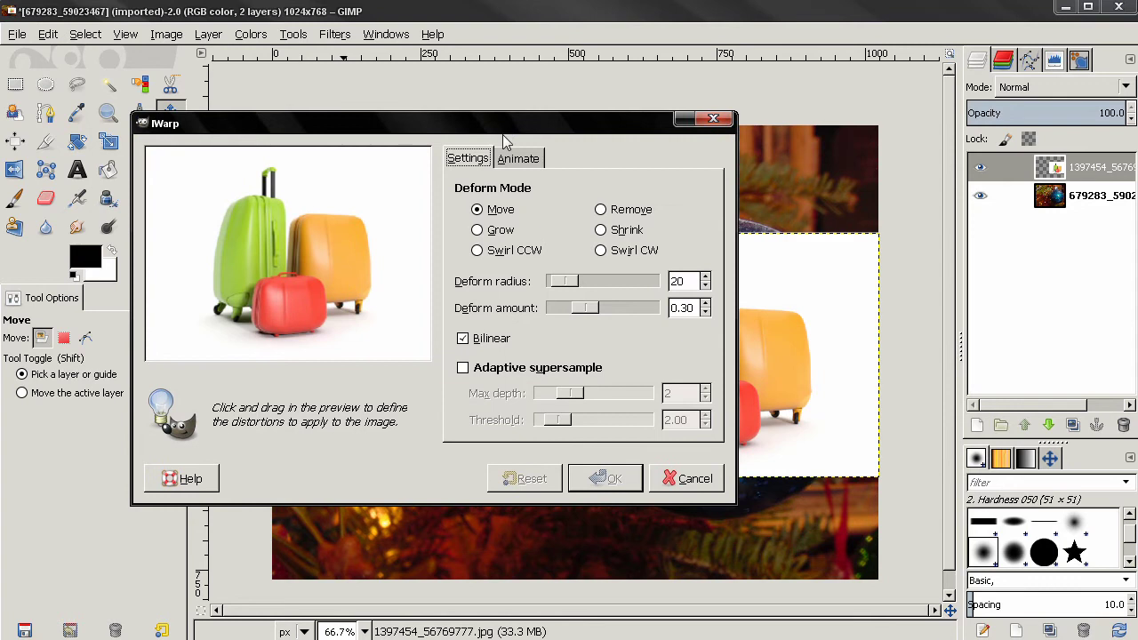
{"action": "left_click", "coordinate": [481, 230]}
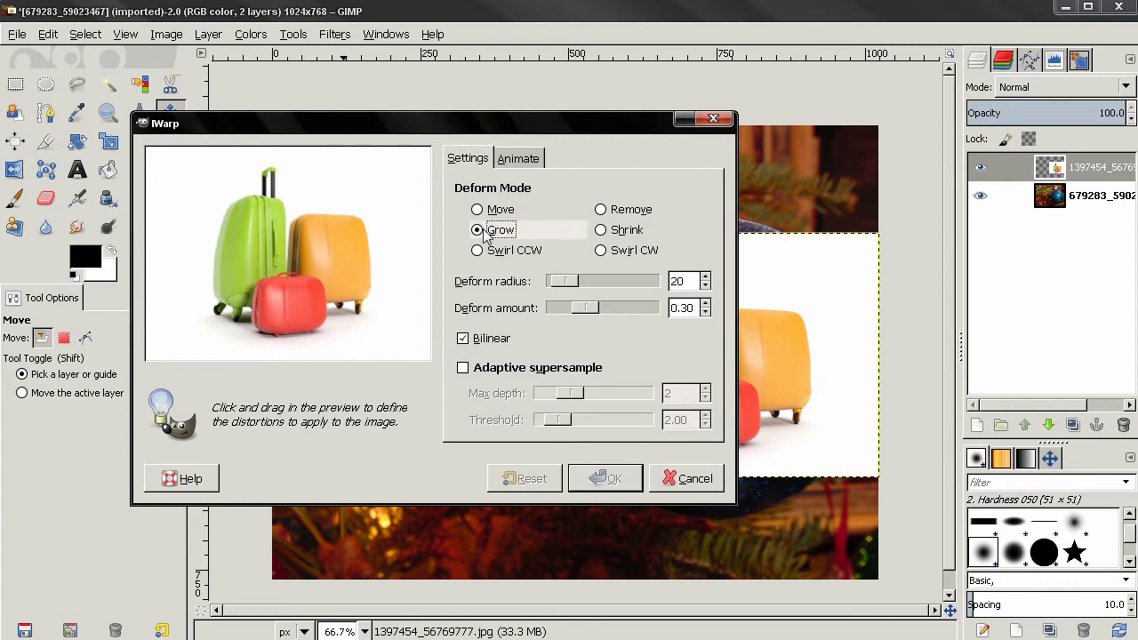
{"action": "left_click", "coordinate": [677, 281]}
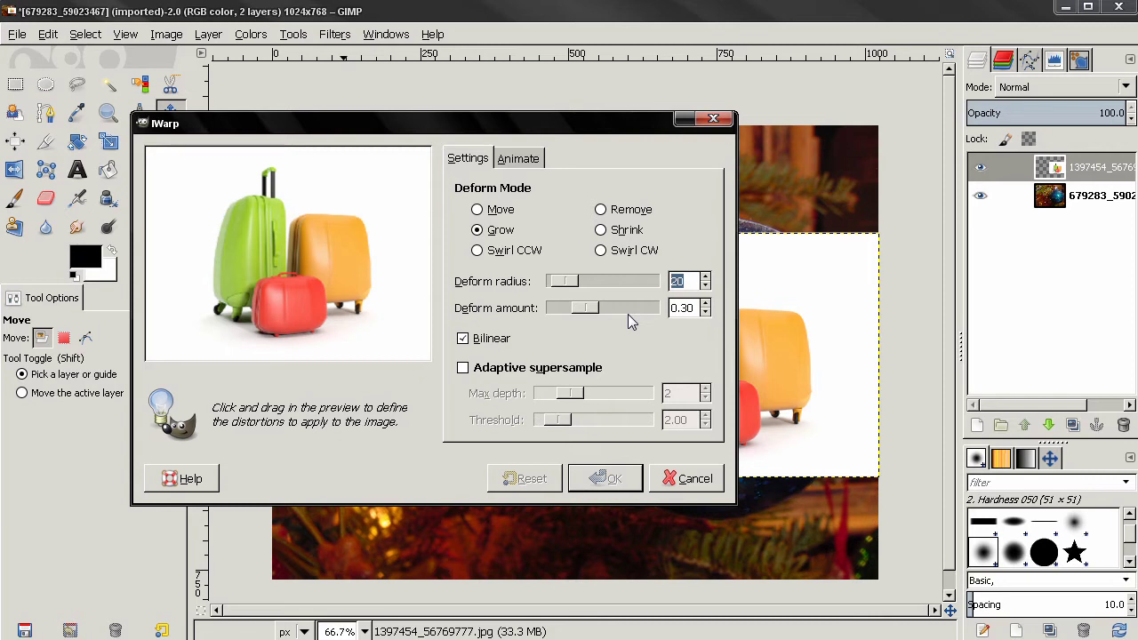
{"action": "type", "text": "160"}
{"action": "left_click", "coordinate": [690, 307]}
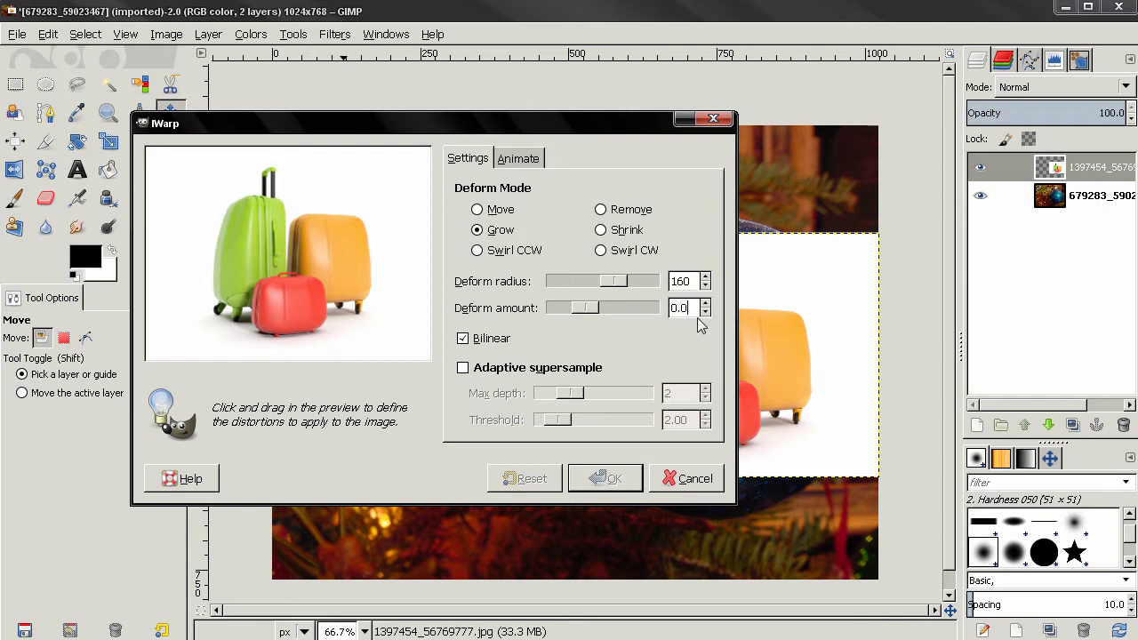
{"action": "type", "text": "0.08"}
{"action": "key", "text": "Return"}
{"action": "mouse_move", "coordinate": [289, 278]}
{"action": "left_mouse_down"}
{"action": "mouse_move", "coordinate": [285, 223]}
{"action": "mouse_move", "coordinate": [293, 322]}
{"action": "left_mouse_up"}
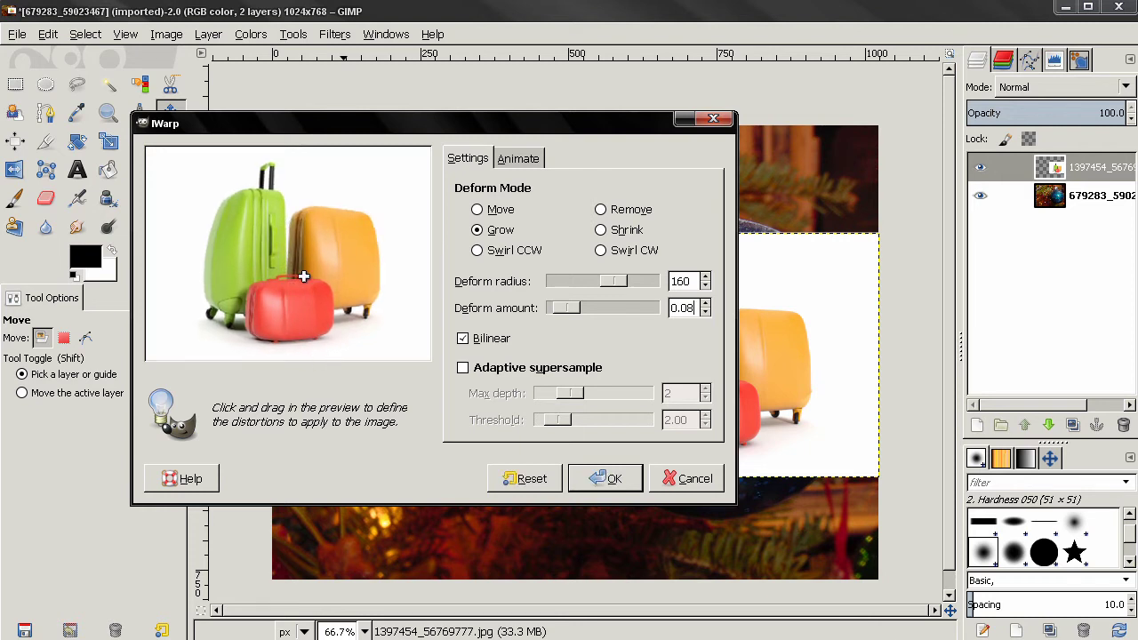
{"action": "left_click", "coordinate": [601, 484]}
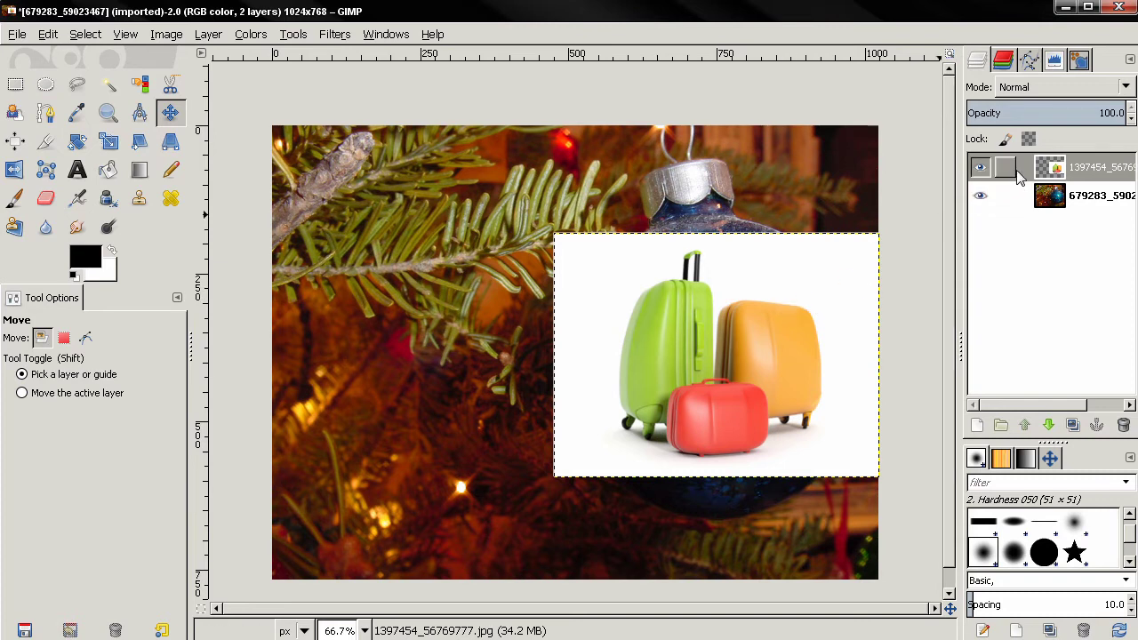
Add a white layer mask to the suitcases layer and fill it with black foreground colour
{"action": "right_click", "coordinate": [1053, 169]}
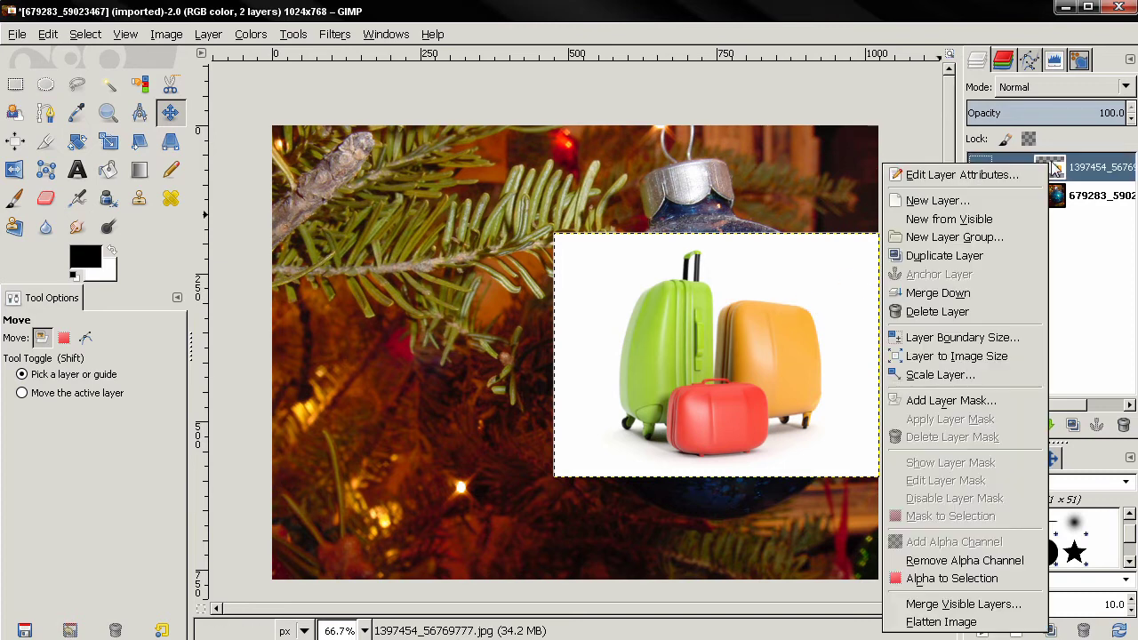
{"action": "left_click", "coordinate": [948, 401]}
{"action": "left_click_drag", "start_coordinate": [75, 64], "coordinate": [156, 64]}
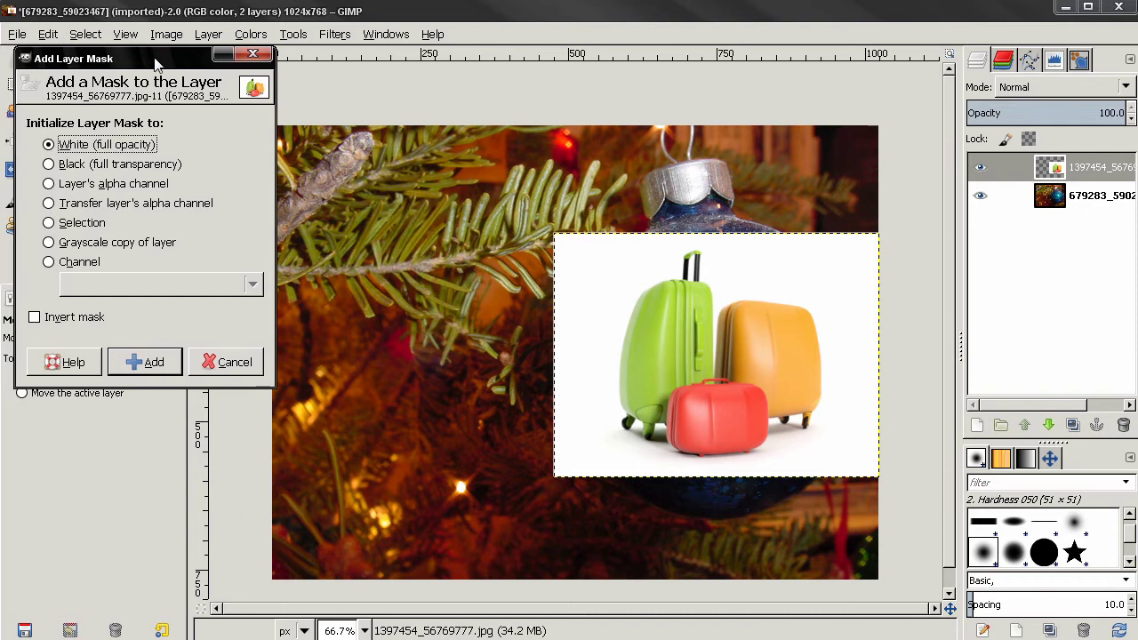
{"action": "left_click", "coordinate": [142, 363]}
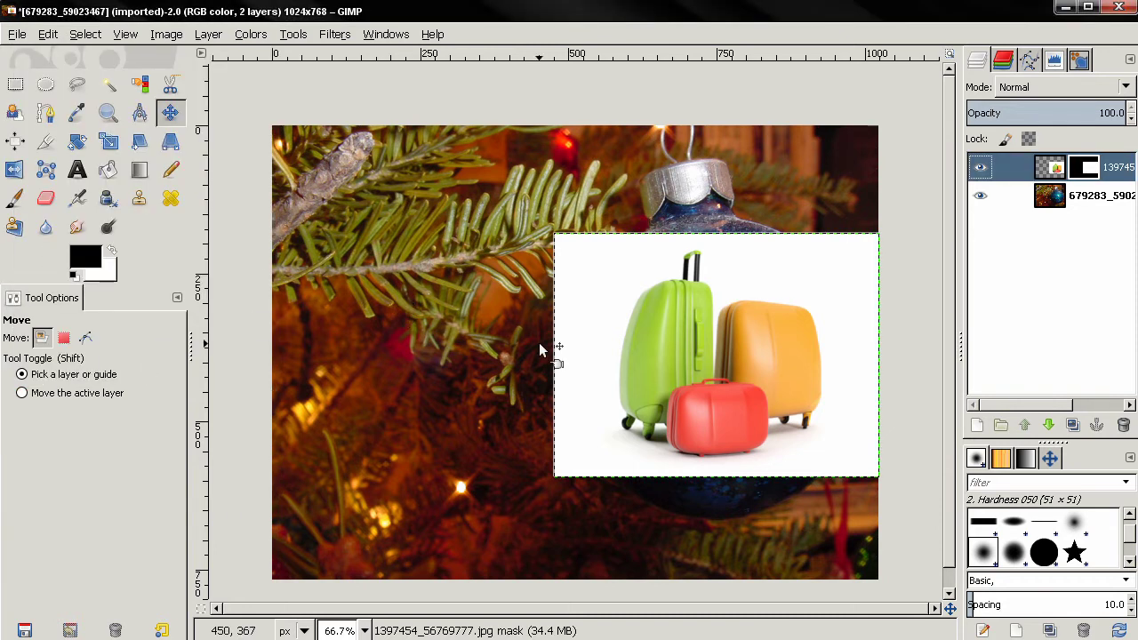
{"action": "left_click", "coordinate": [48, 34]}
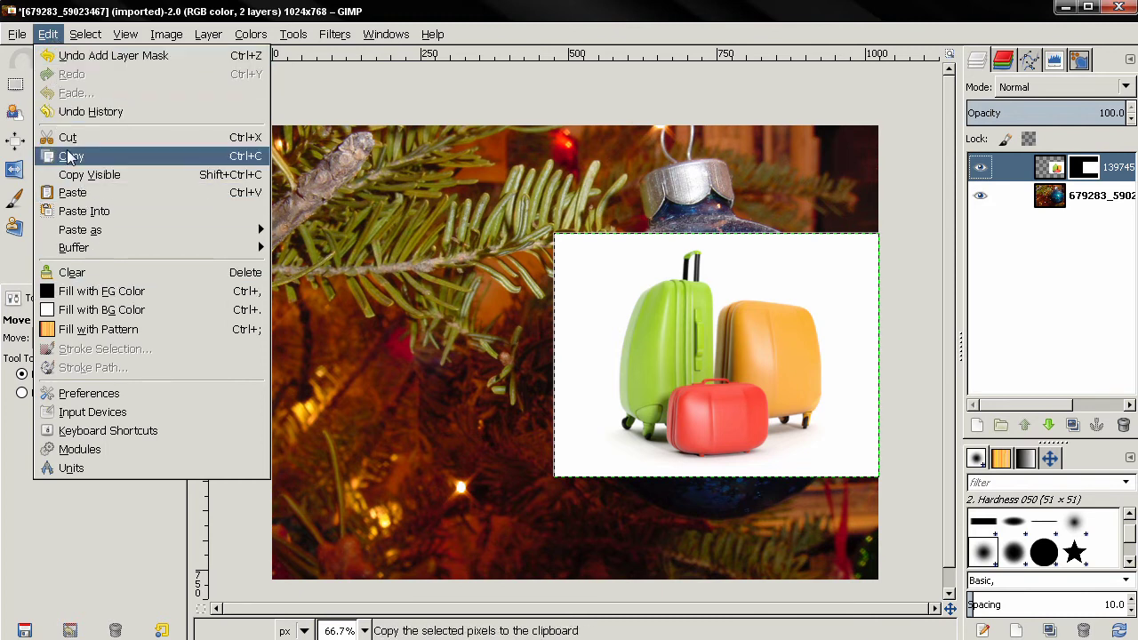
{"action": "left_click", "coordinate": [98, 291]}
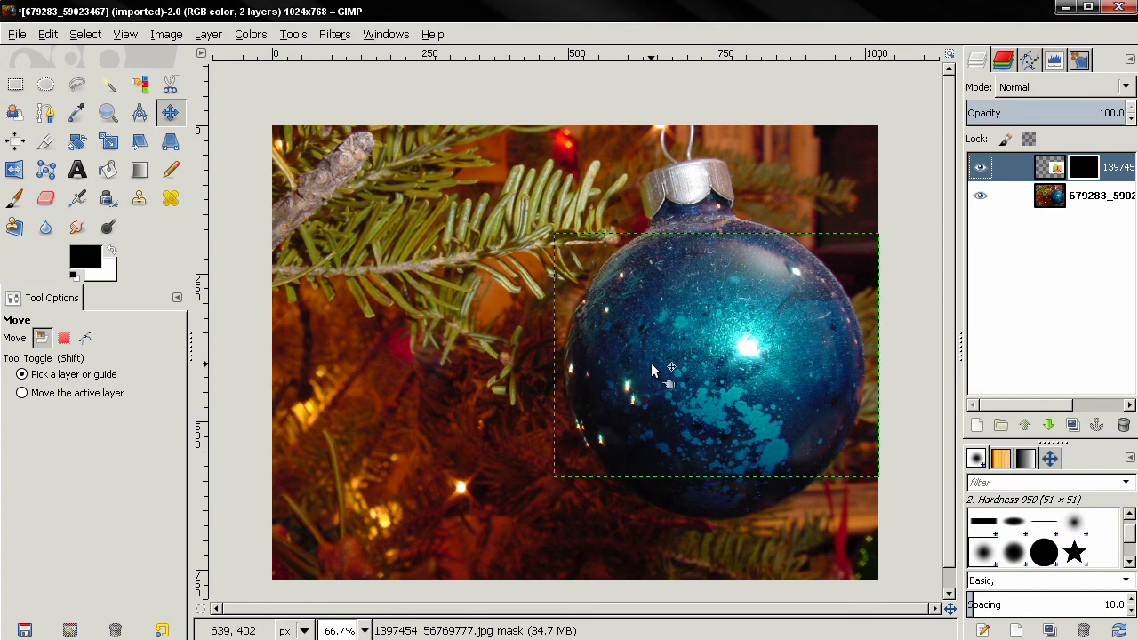
Make white the foreground colour and select the Paintbrush at size 500
{"action": "left_click", "coordinate": [110, 250]}
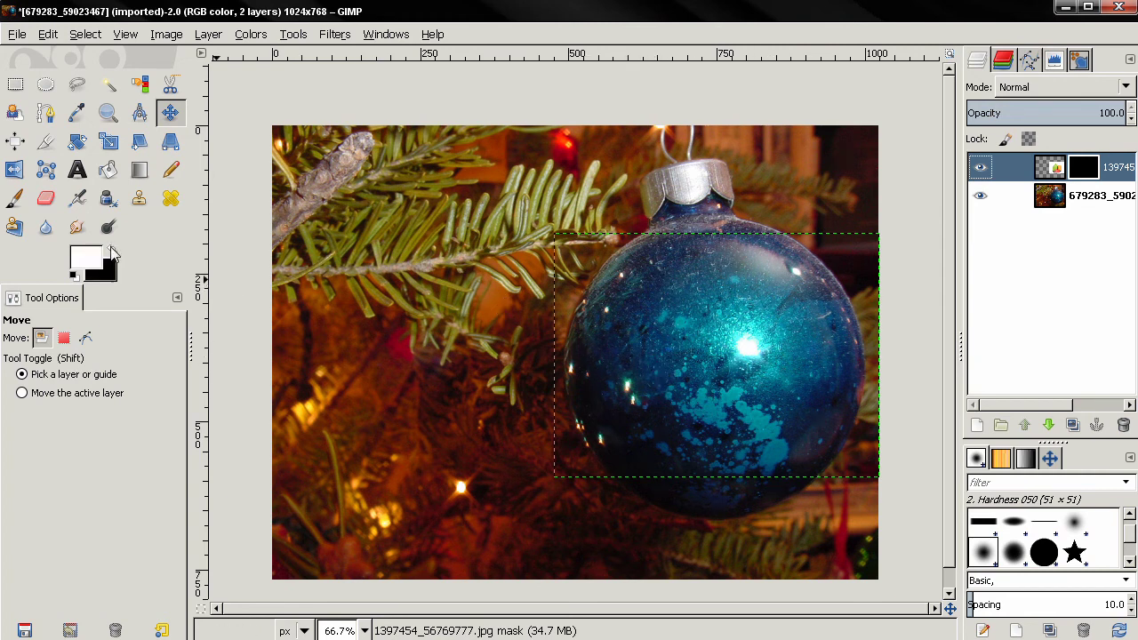
{"action": "left_click", "coordinate": [14, 199]}
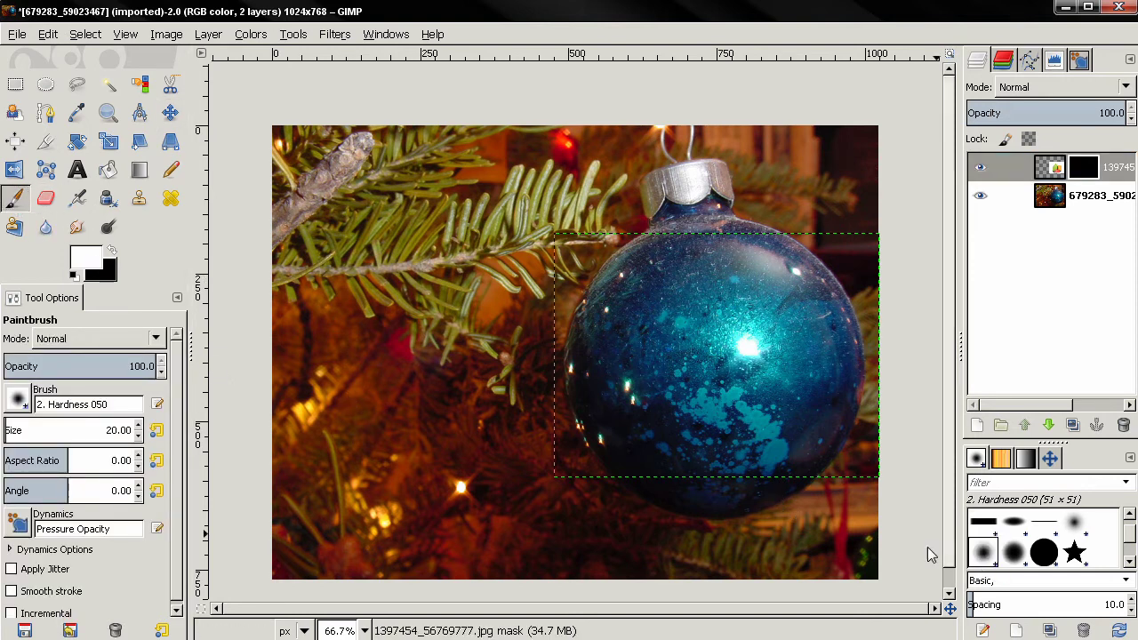
{"action": "left_click", "coordinate": [111, 433]}
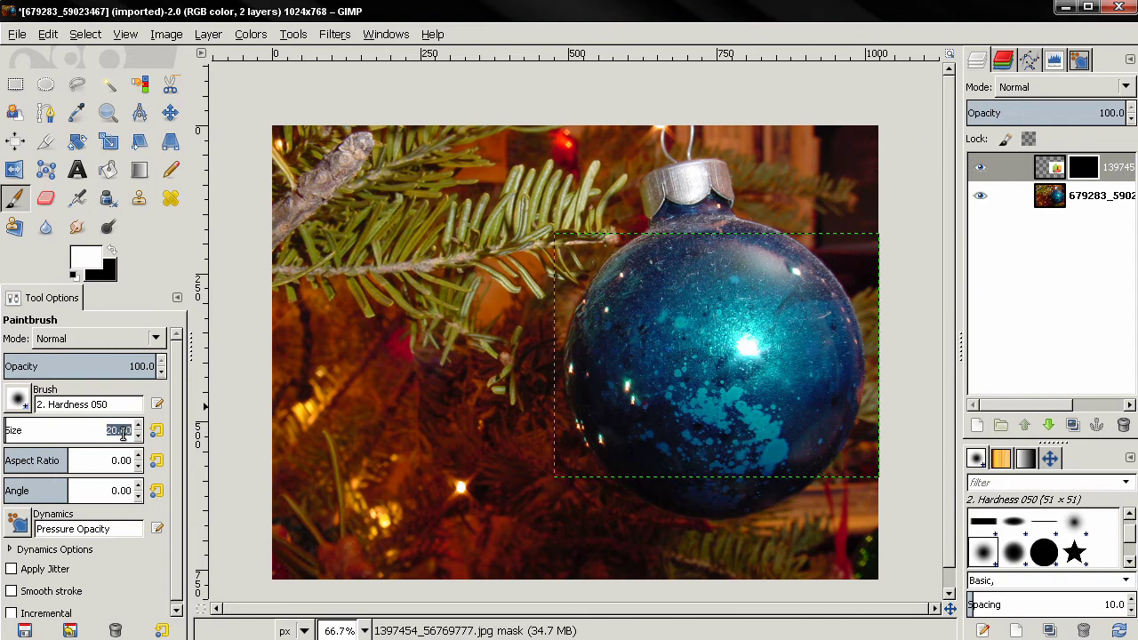
{"action": "key", "text": "BackSpace"}
{"action": "type", "text": "500"}
{"action": "key", "text": "Return"}
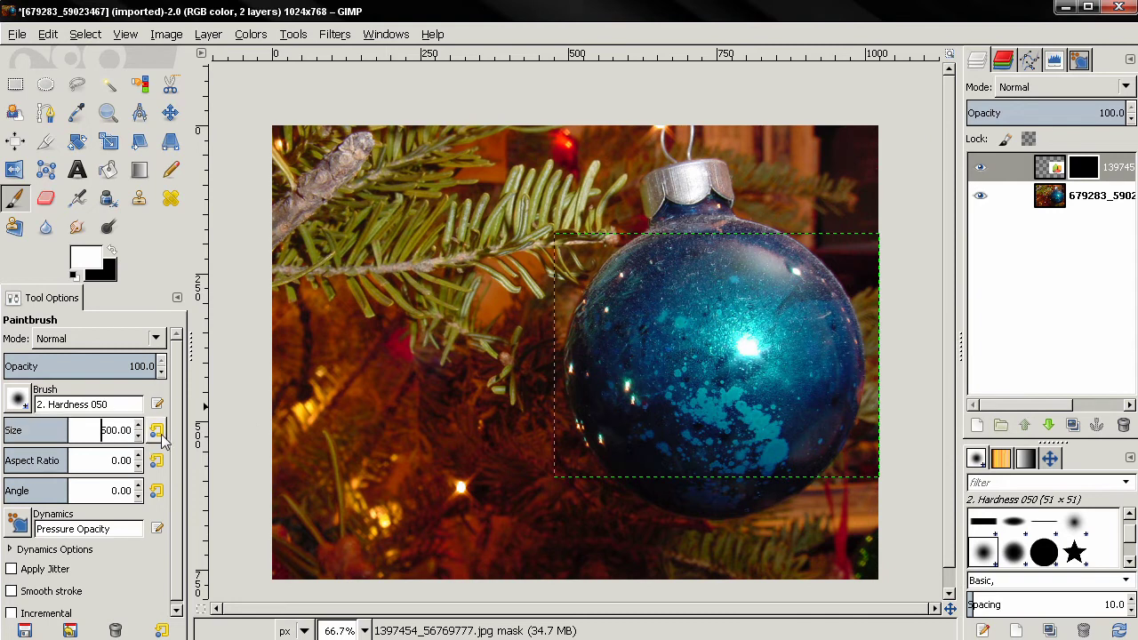
Paint white on the mask over the ornament to reveal the suitcases inside it
{"action": "left_click", "coordinate": [718, 368]}
{"action": "left_click", "coordinate": [718, 368]}
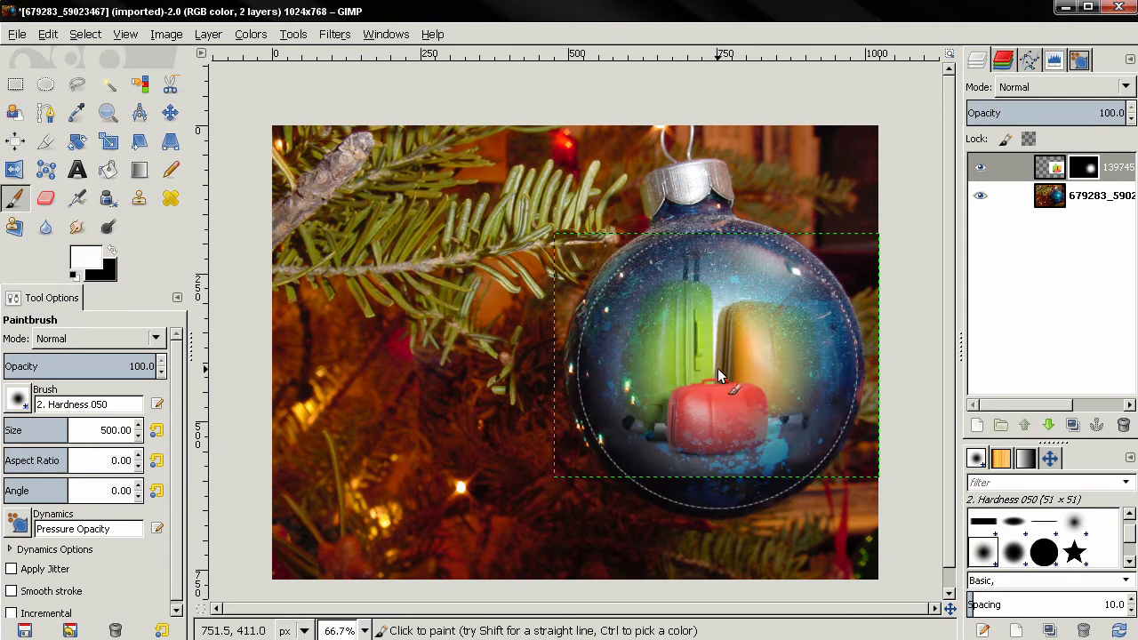
{"action": "left_click", "coordinate": [718, 368]}
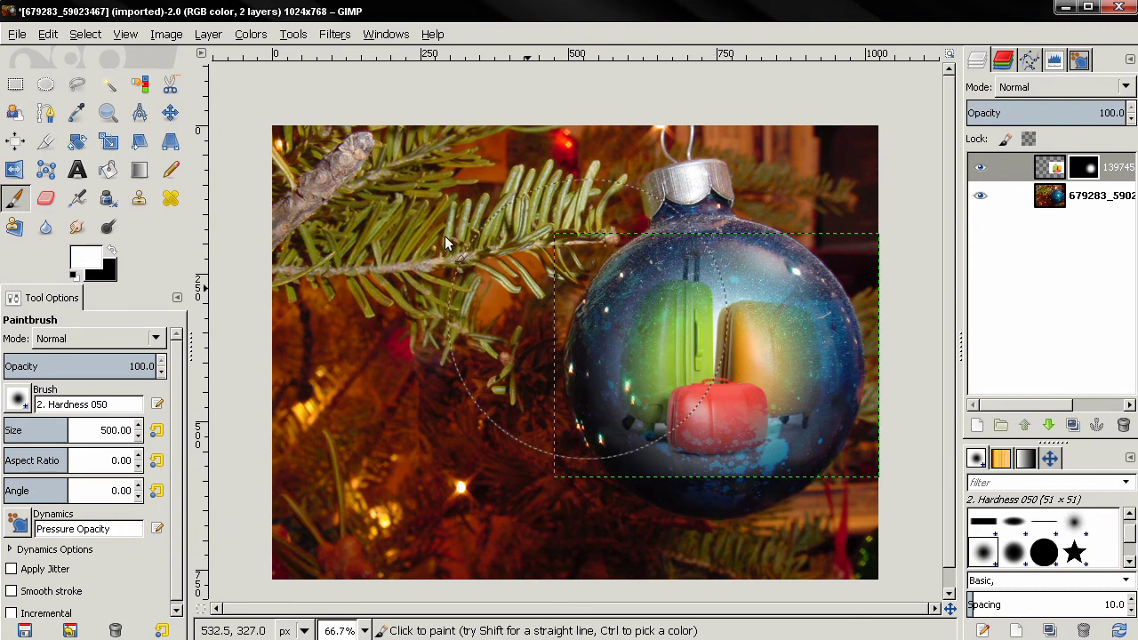
{"action": "left_click", "coordinate": [210, 36]}
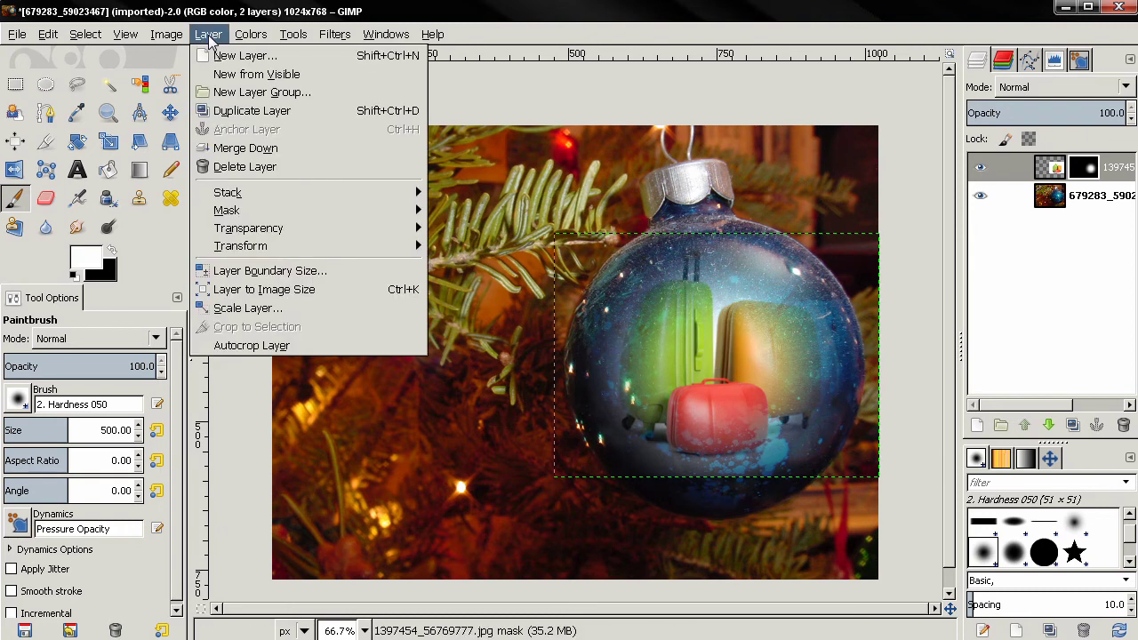
Extend the suitcases layer to image size and set its opacity to 70
{"action": "left_click", "coordinate": [238, 292]}
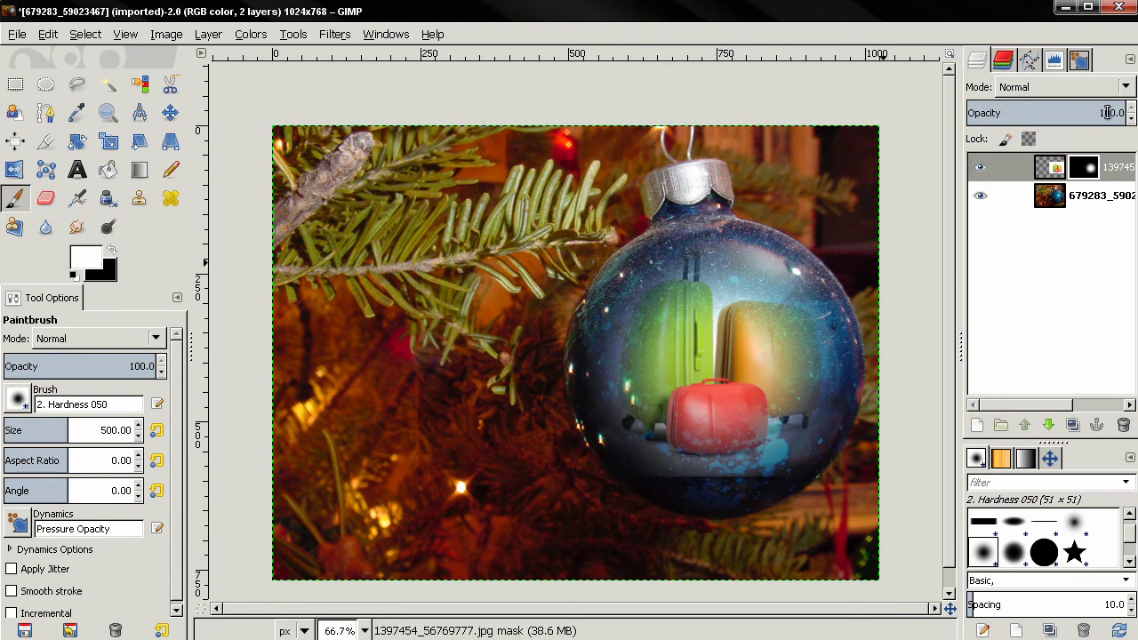
{"action": "type", "text": "70"}
{"action": "key", "text": "Return"}
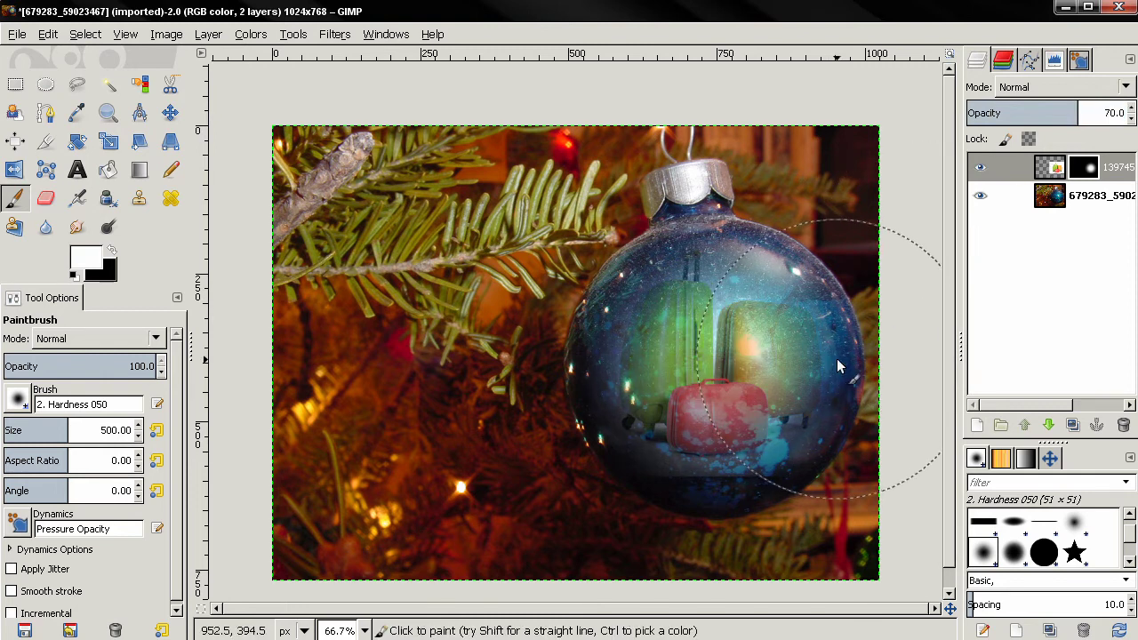
Set the Paintbrush size to 120 and its opacity to 30
{"action": "double_click", "coordinate": [116, 430]}
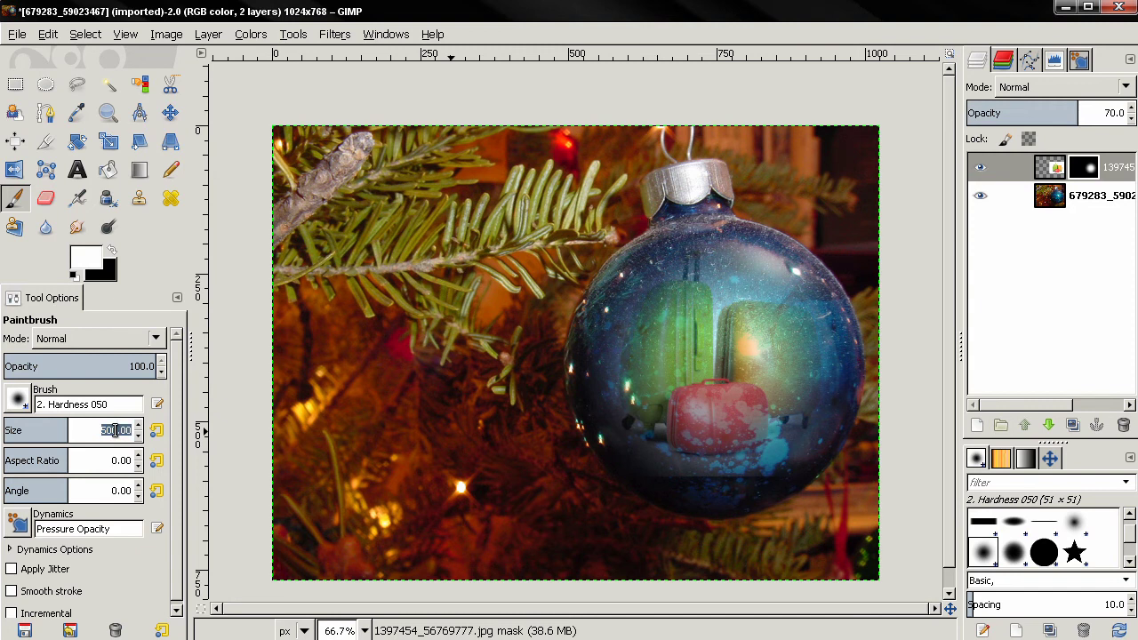
{"action": "type", "text": "120"}
{"action": "key", "text": "Return"}
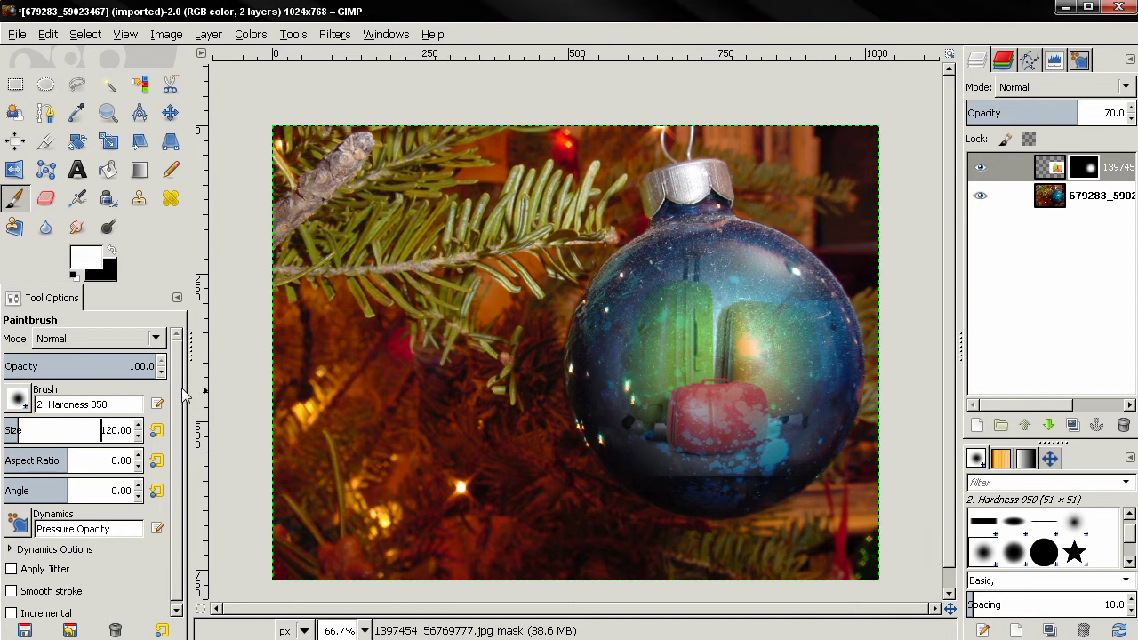
{"action": "double_click", "coordinate": [141, 365]}
{"action": "type", "text": "30"}
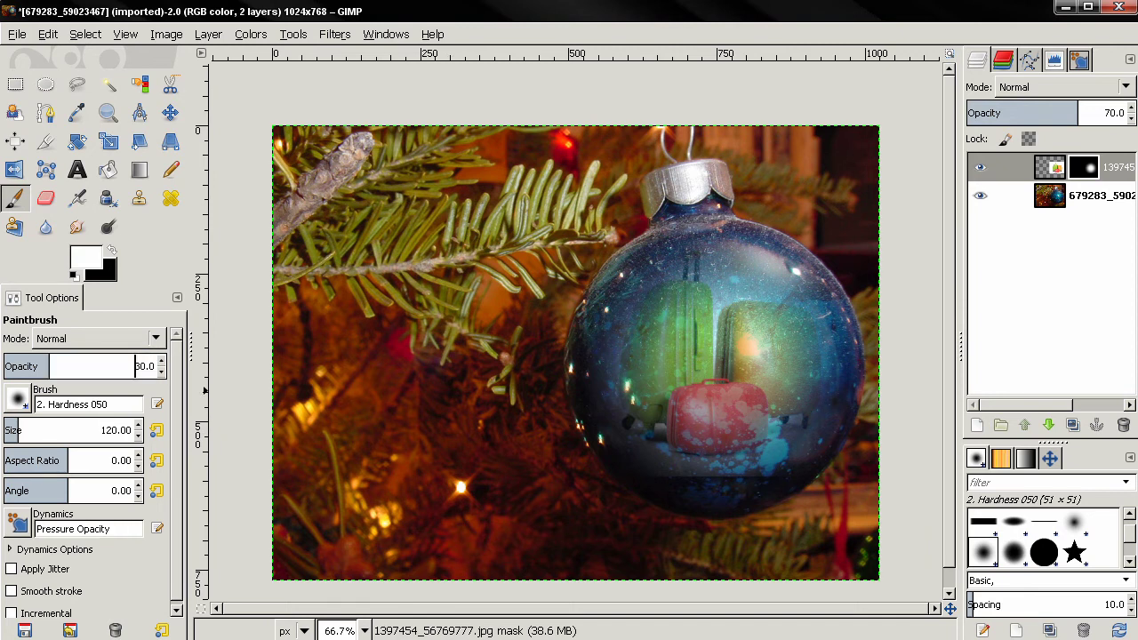
Reset to black foreground and lower the suitcases layer opacity to about 60.3
{"action": "left_click", "coordinate": [74, 277]}
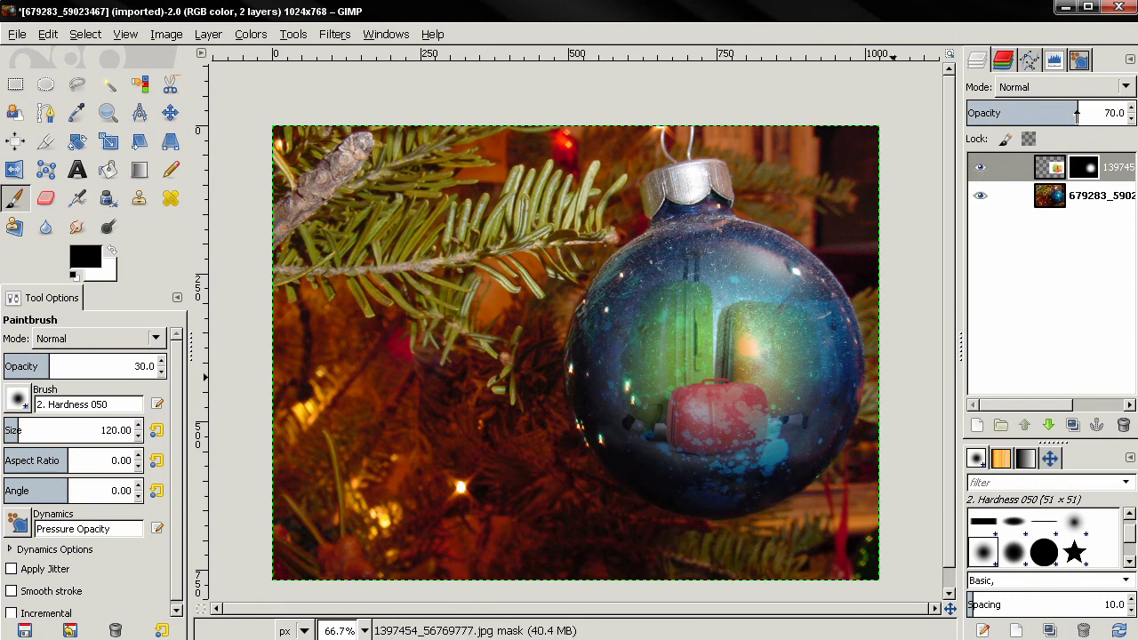
{"action": "left_click_drag", "start_coordinate": [1077, 113], "coordinate": [1062, 117]}
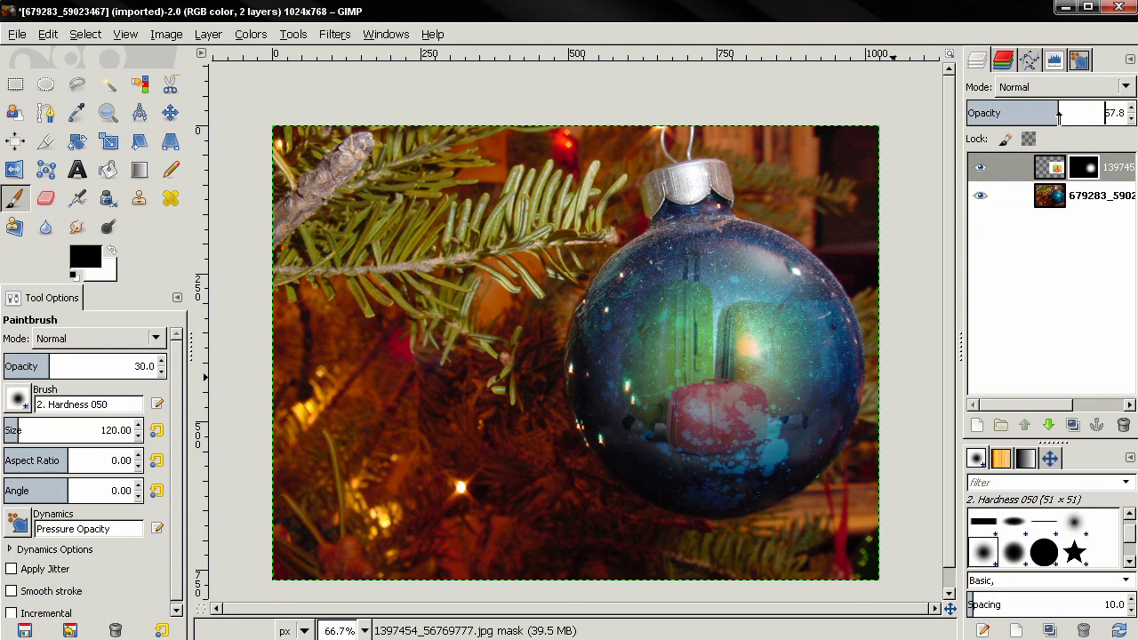
{"action": "scroll", "coordinate": [808, 423], "scroll_direction": "up", "scroll_amount": 1}
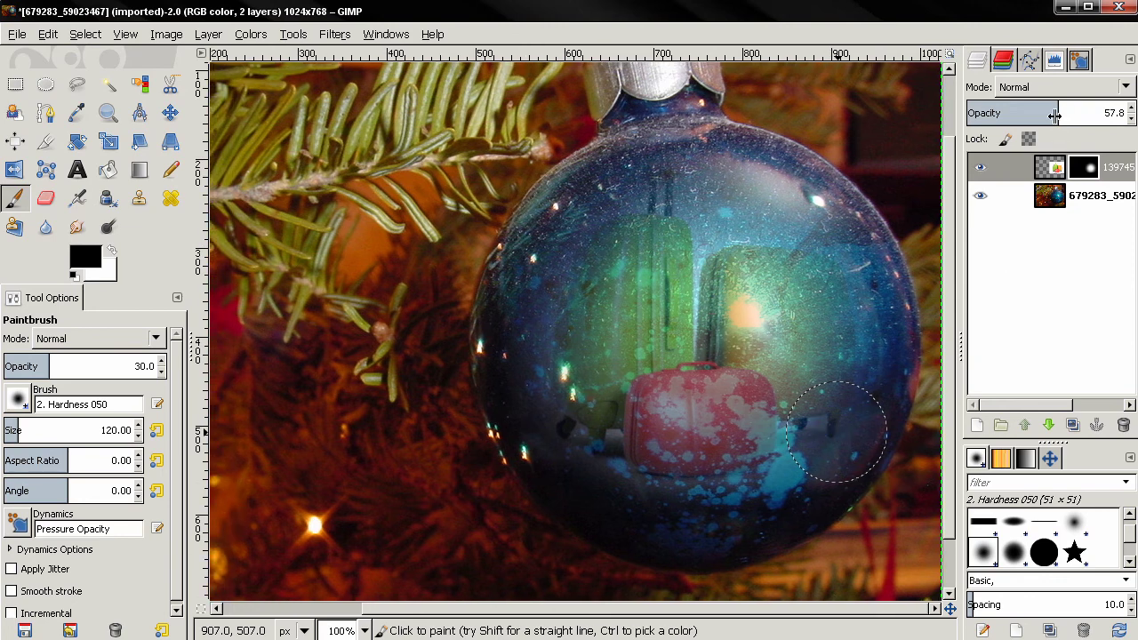
{"action": "left_click_drag", "start_coordinate": [1060, 115], "coordinate": [1093, 115]}
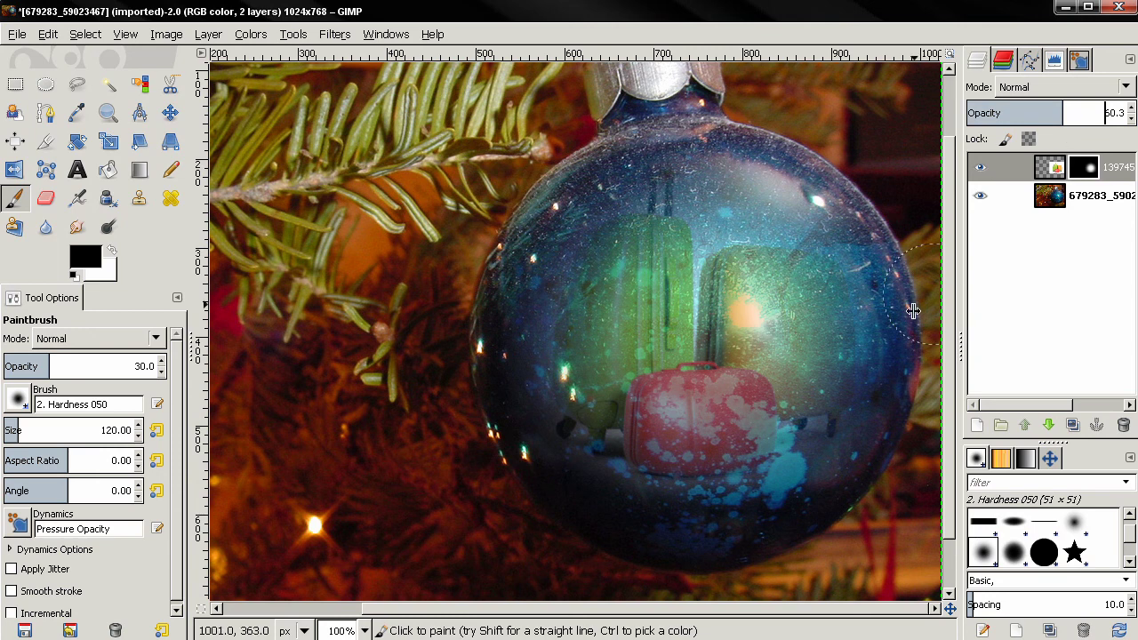